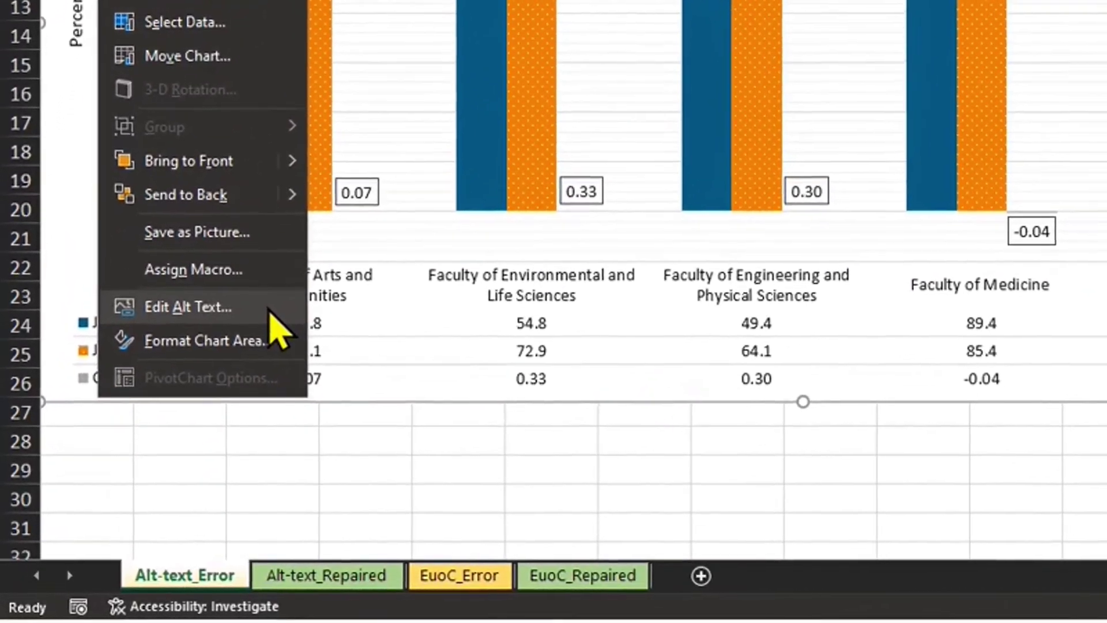
Step: Check the chart's alt text on the Alt-text_Error sheet and locate Chart 1 under the accessibility checker's Missing alternative text errors
left_click(271, 310)
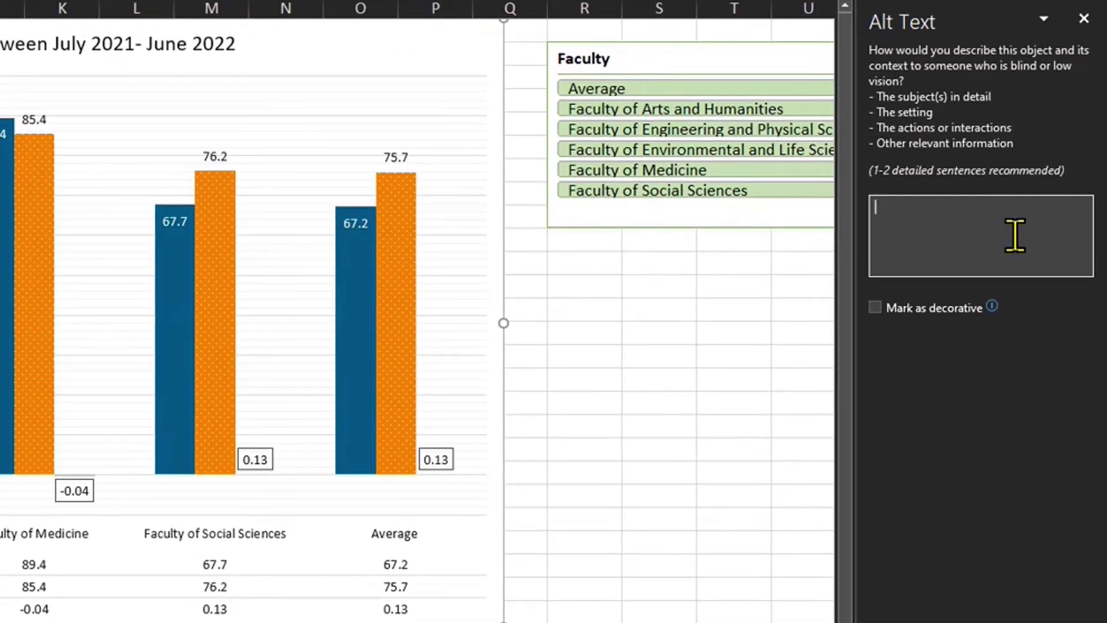
left_click(1084, 18)
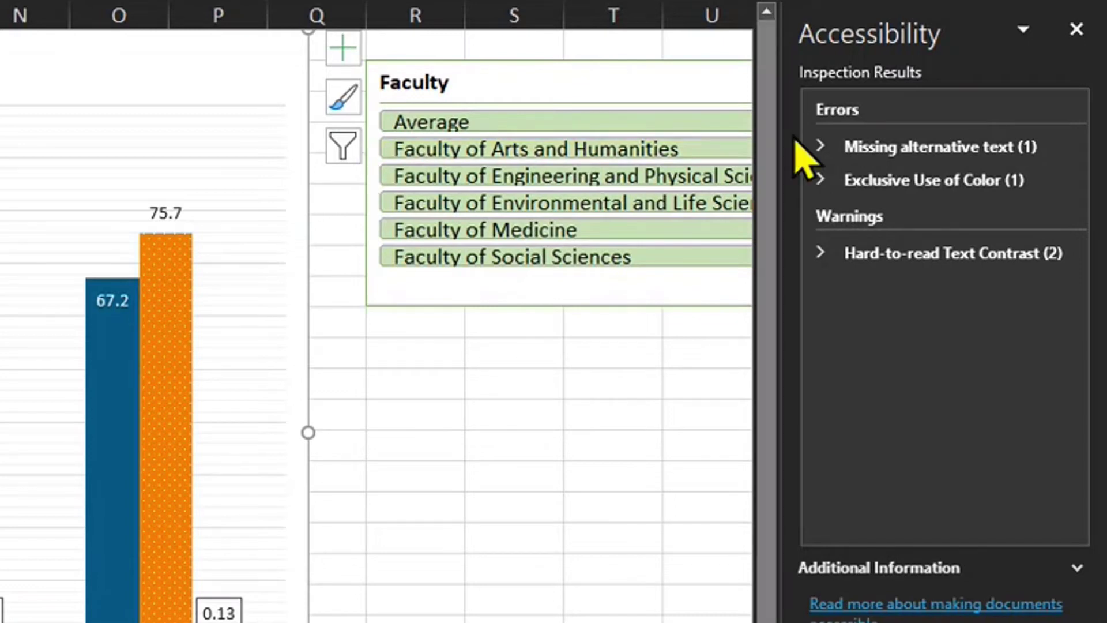
left_click(821, 146)
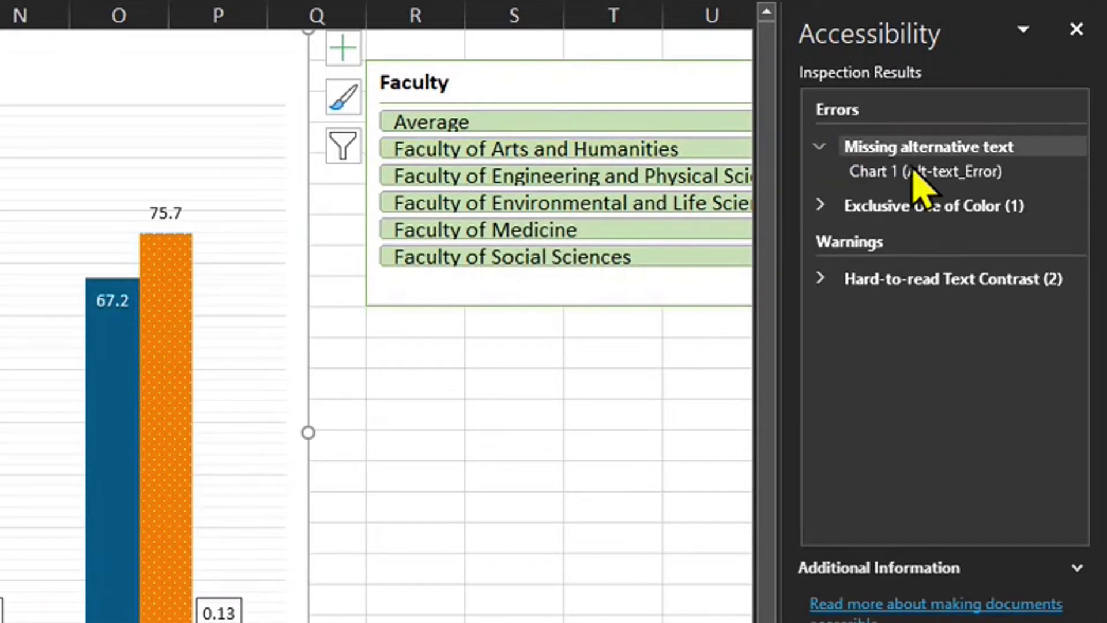
left_click(957, 172)
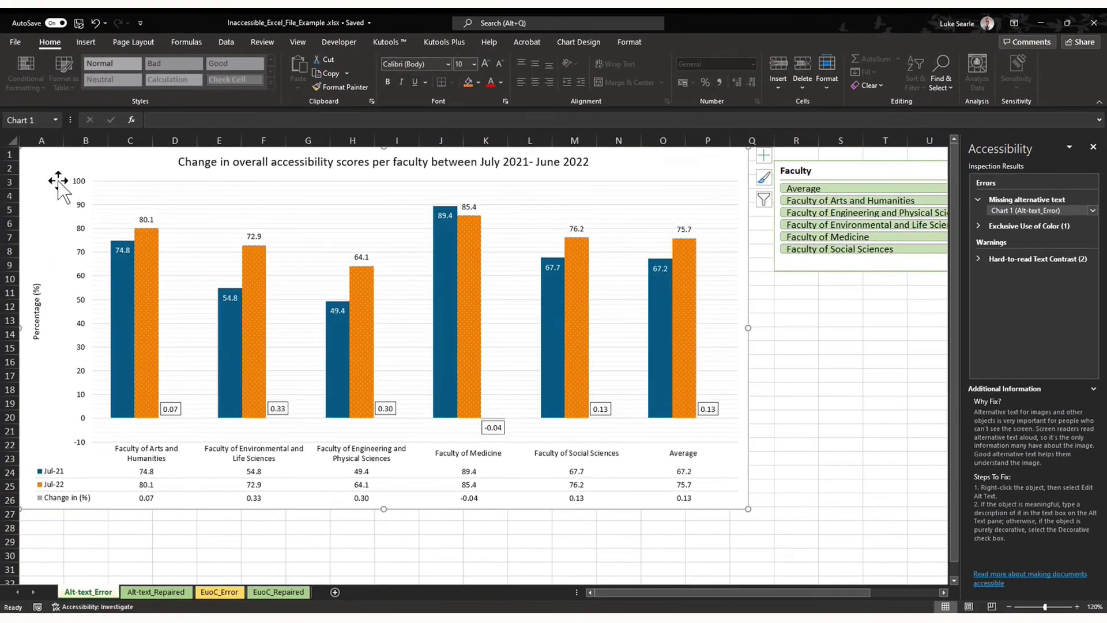
Step: Show the chart design options and look up the selected chart's name among the workbook's defined names
left_click(582, 42)
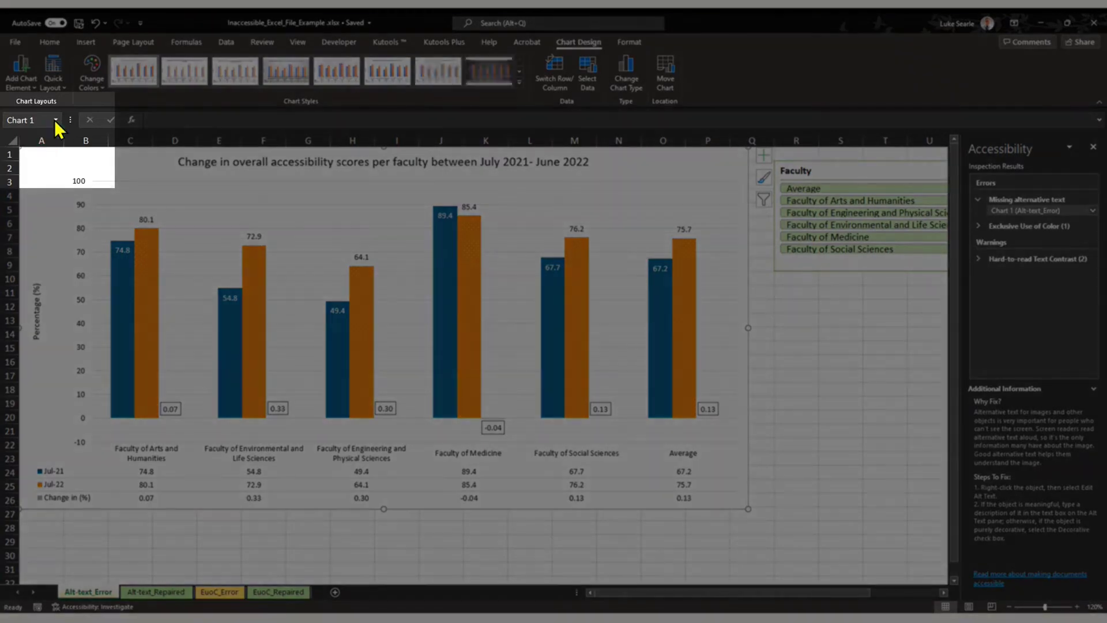
left_click(56, 120)
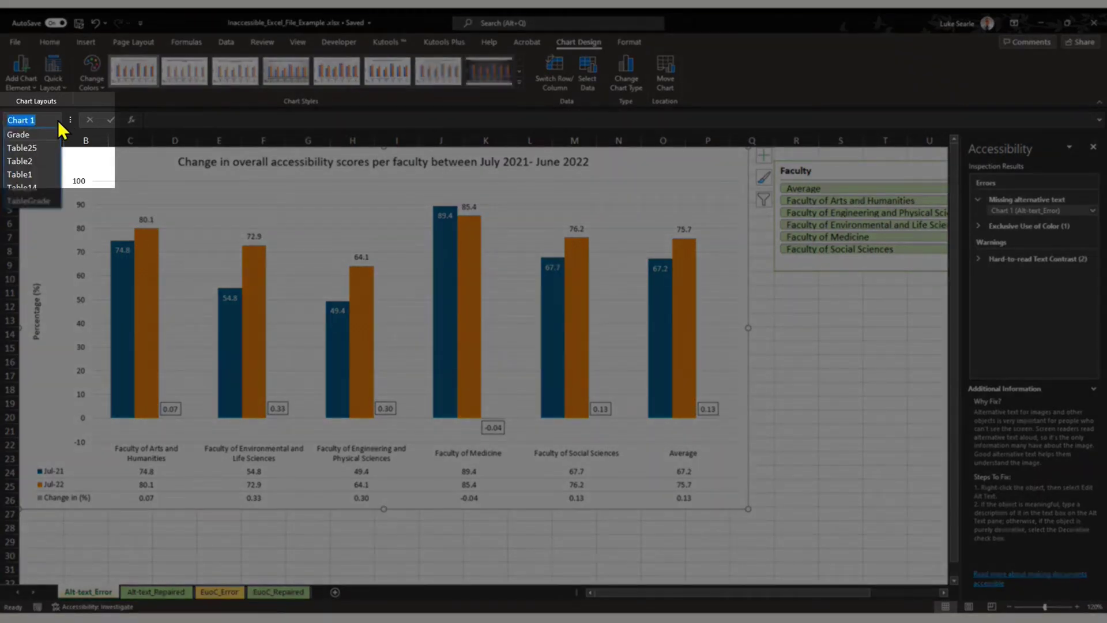
left_click(62, 121)
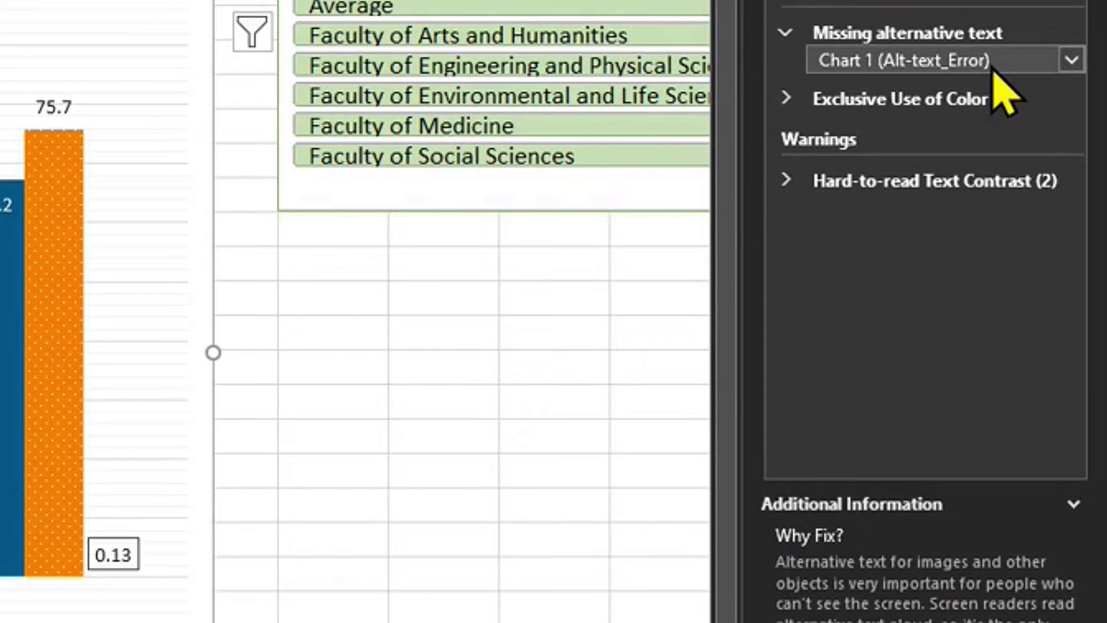
Step: Review the recommended actions for Chart 1's missing alternative text and close the accessibility results
left_click(1073, 60)
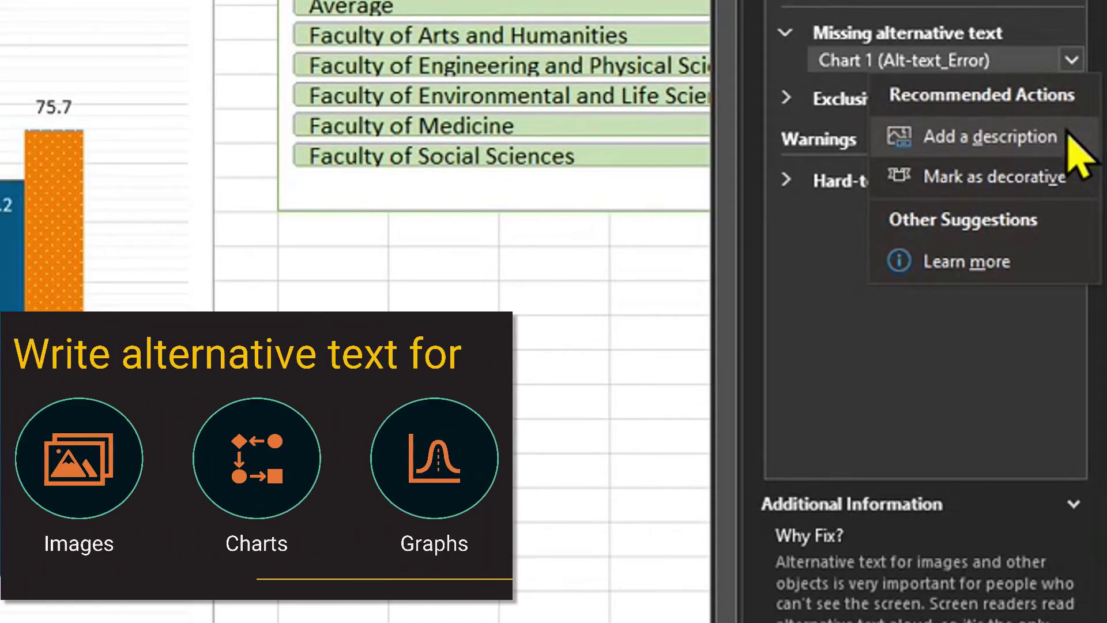
key("Escape")
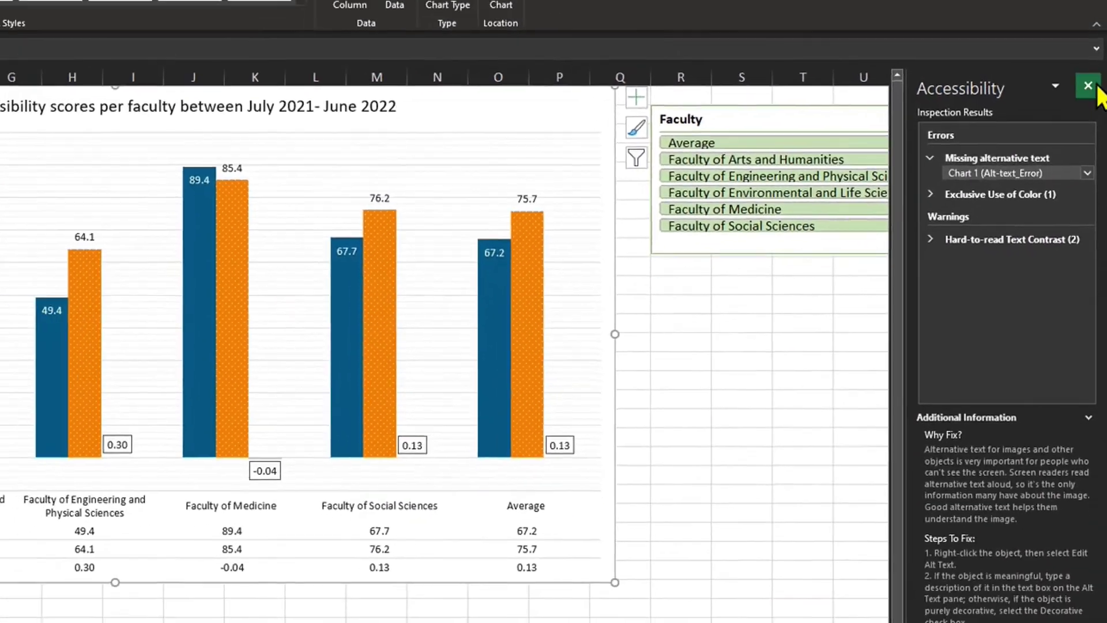
left_click(1085, 86)
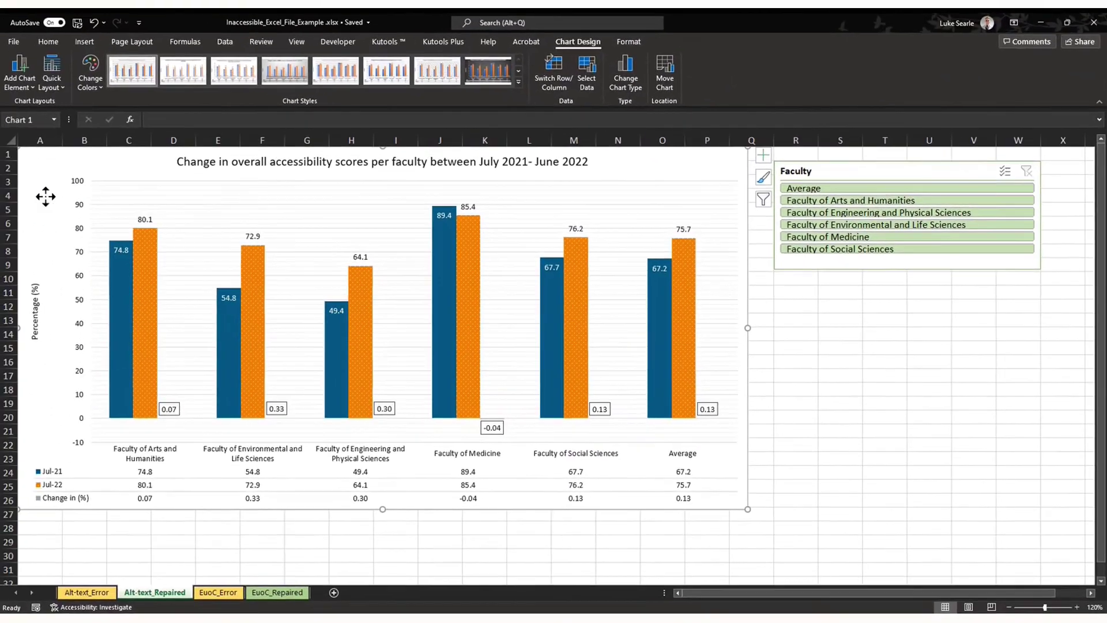
Step: Open the alt text of the chart on the Alt-text_Repaired sheet, read through the description and close it
right_click(48, 196)
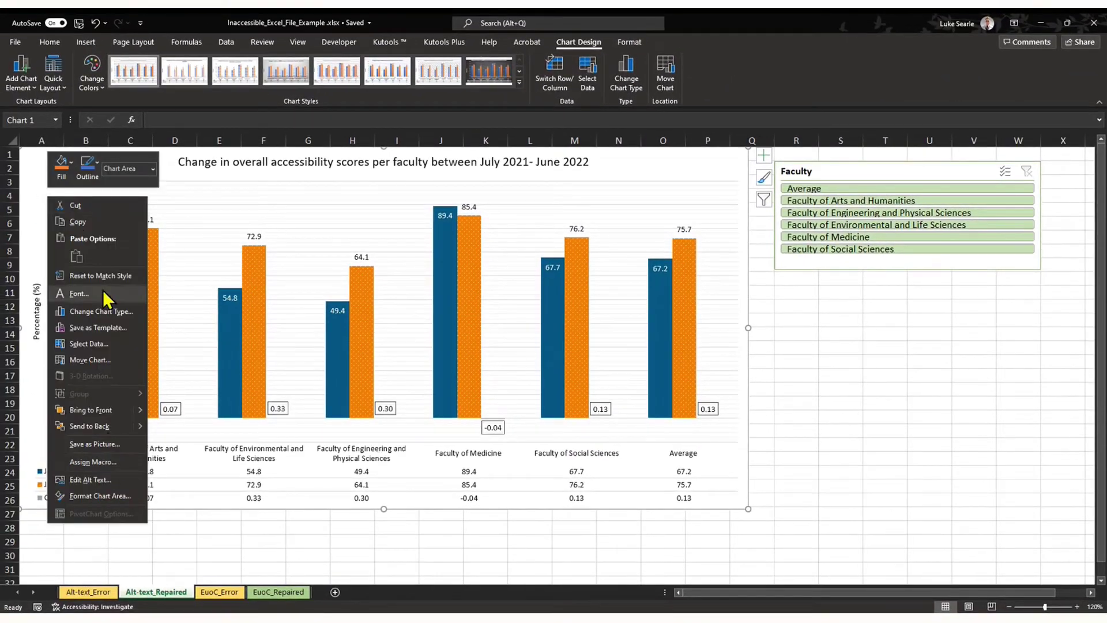
left_click(127, 482)
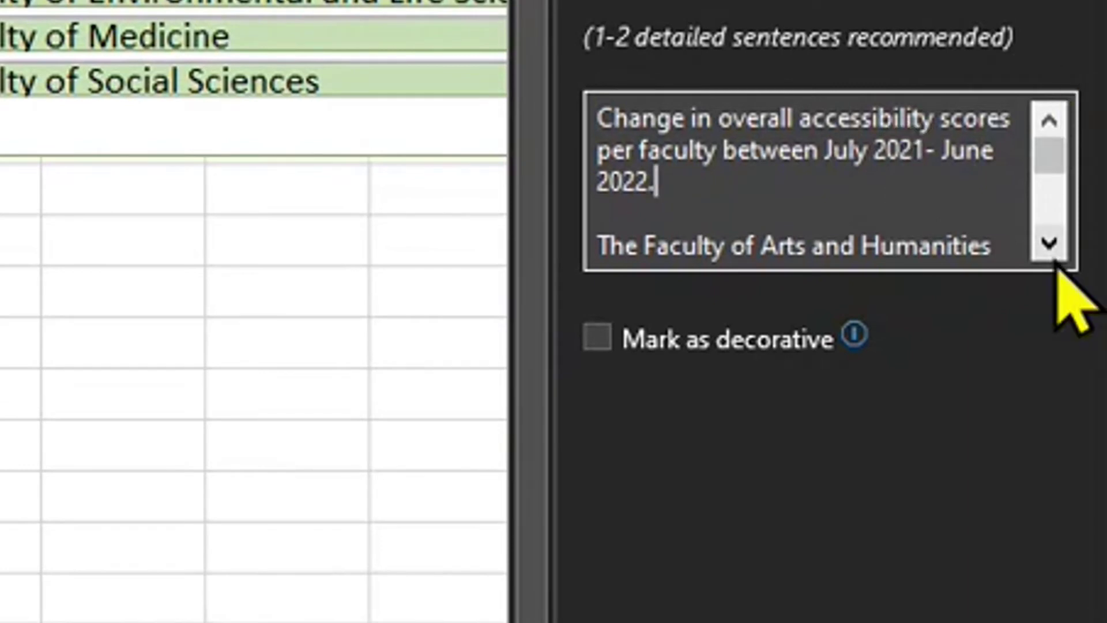
left_click(1050, 243)
left_click(1049, 243)
left_click(1049, 244)
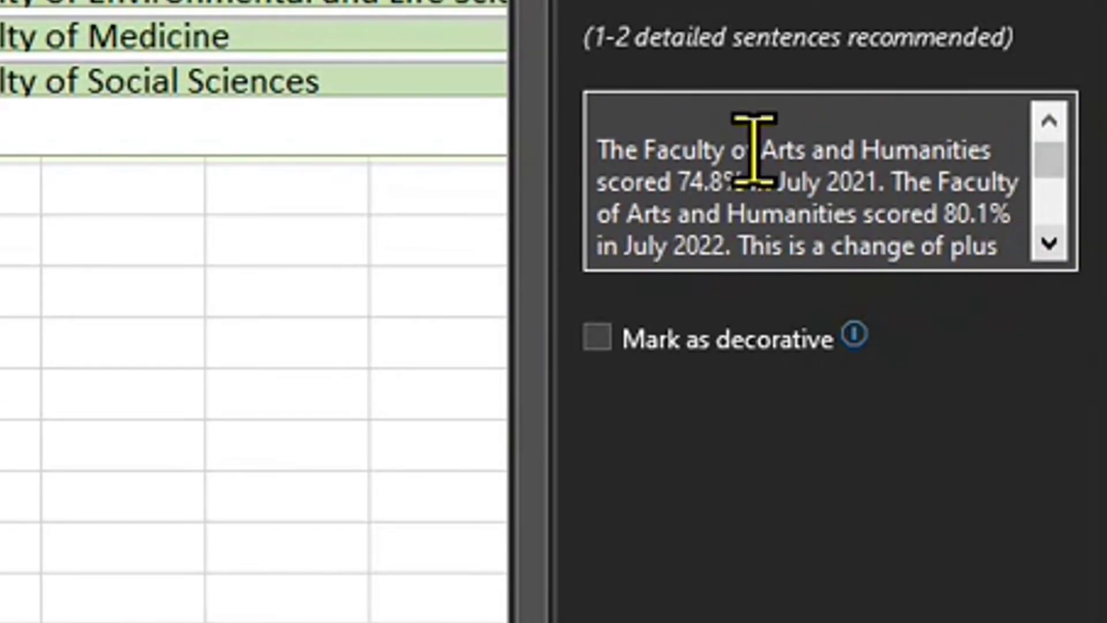
left_click(715, 149)
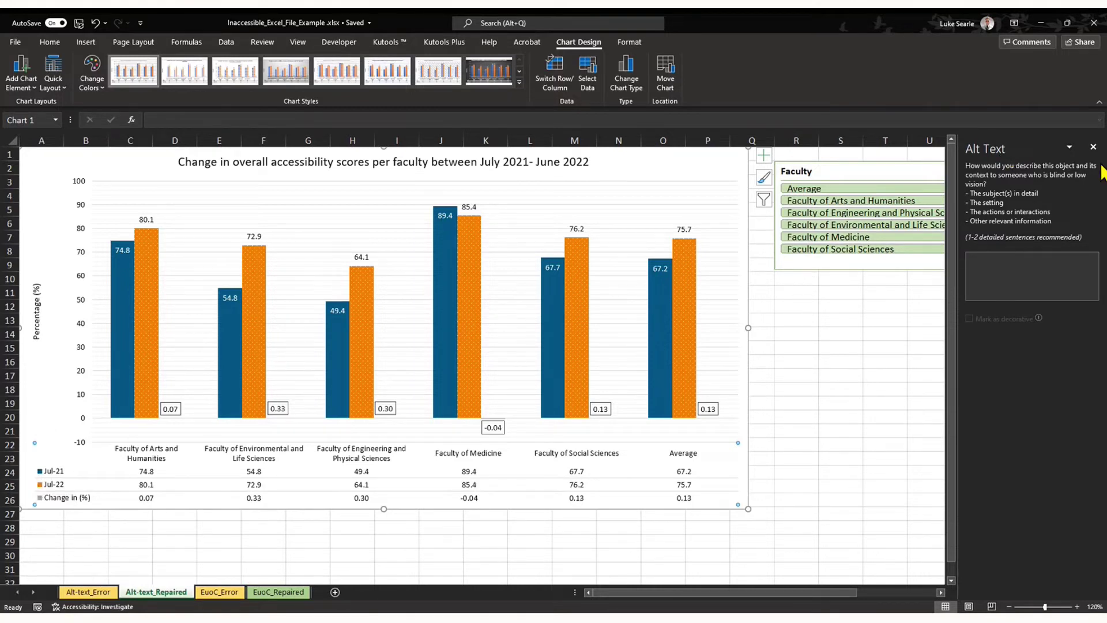
left_click(1094, 147)
Step: Filter the chart to Average and to Faculty of Arts and Humanities with the Faculty slicer, and check the filtered chart's alt text
left_click(924, 190)
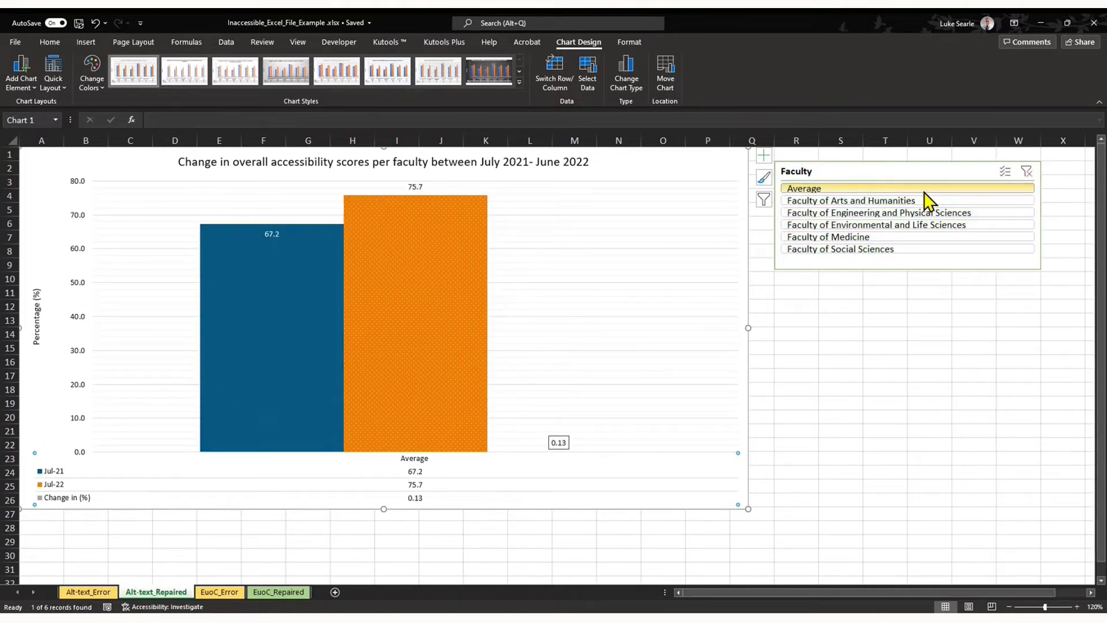
left_click(922, 201)
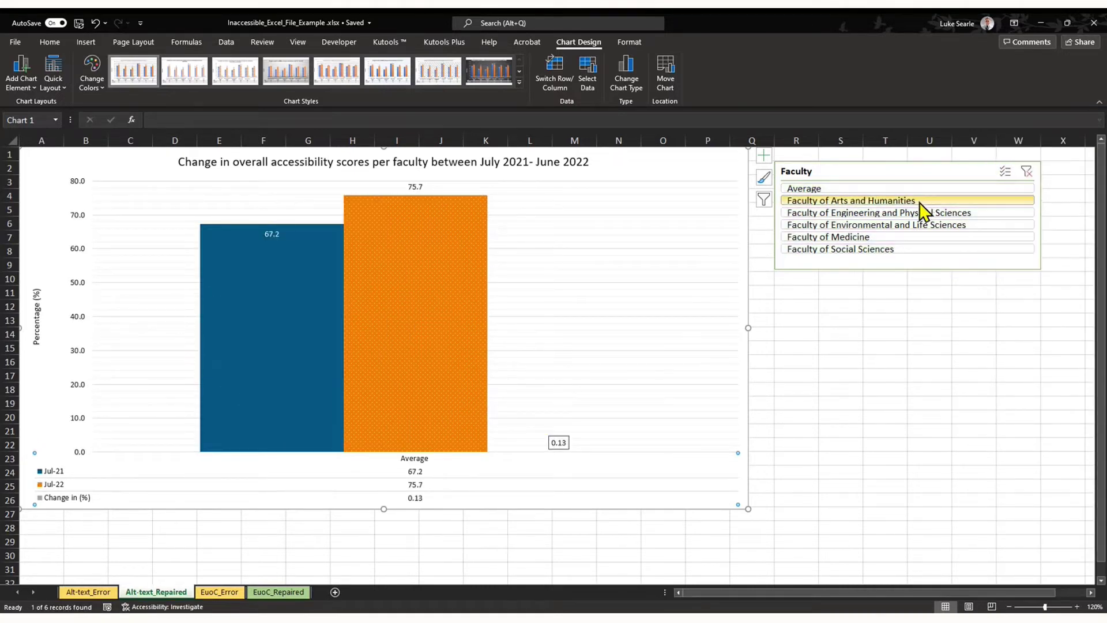
right_click(43, 195)
left_click(104, 485)
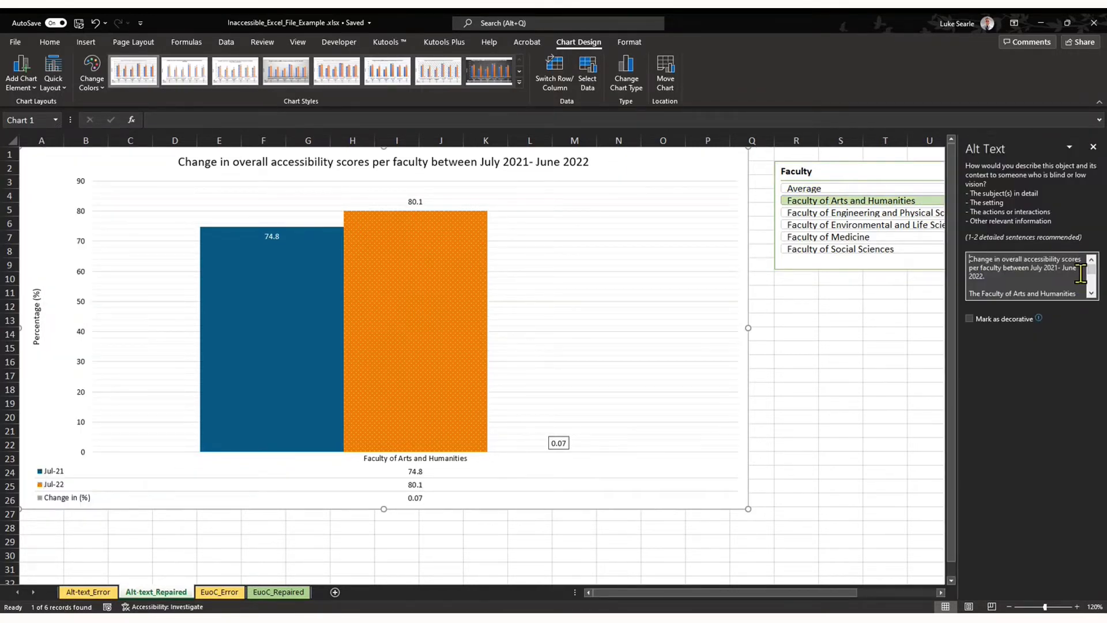
left_click(1093, 148)
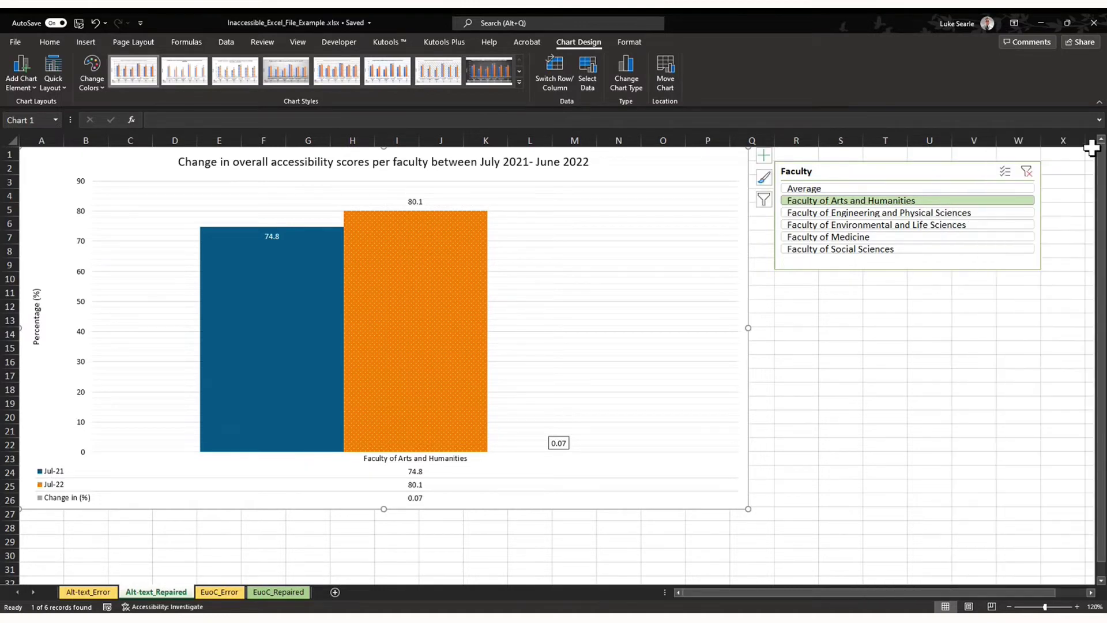
Step: Clear the Faculty slicer filter on the chart
left_click(1027, 171)
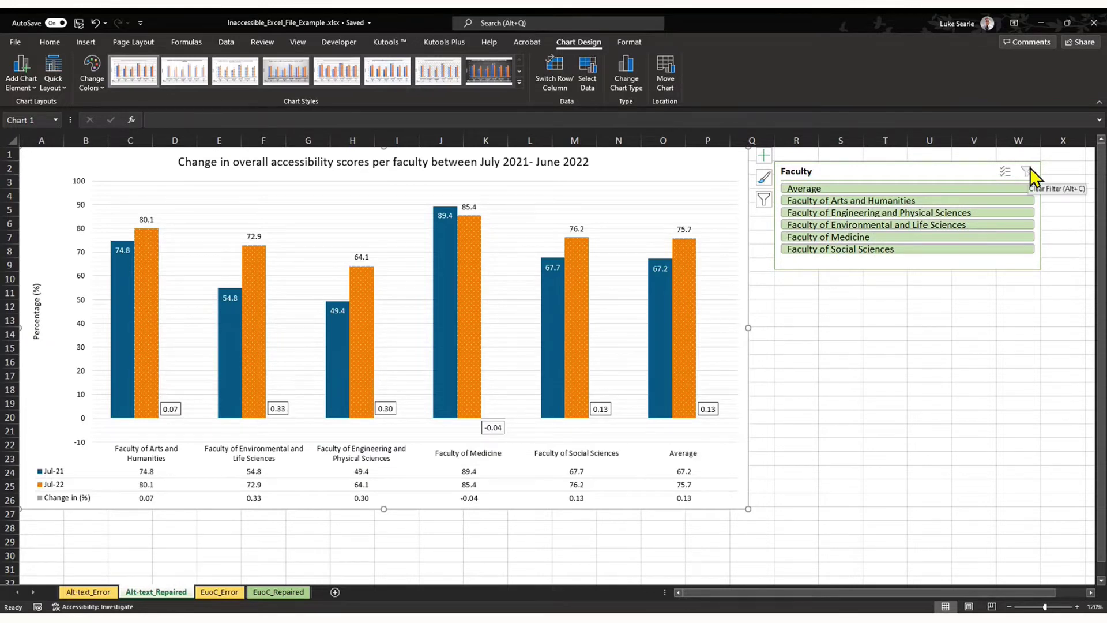
left_click(1031, 171)
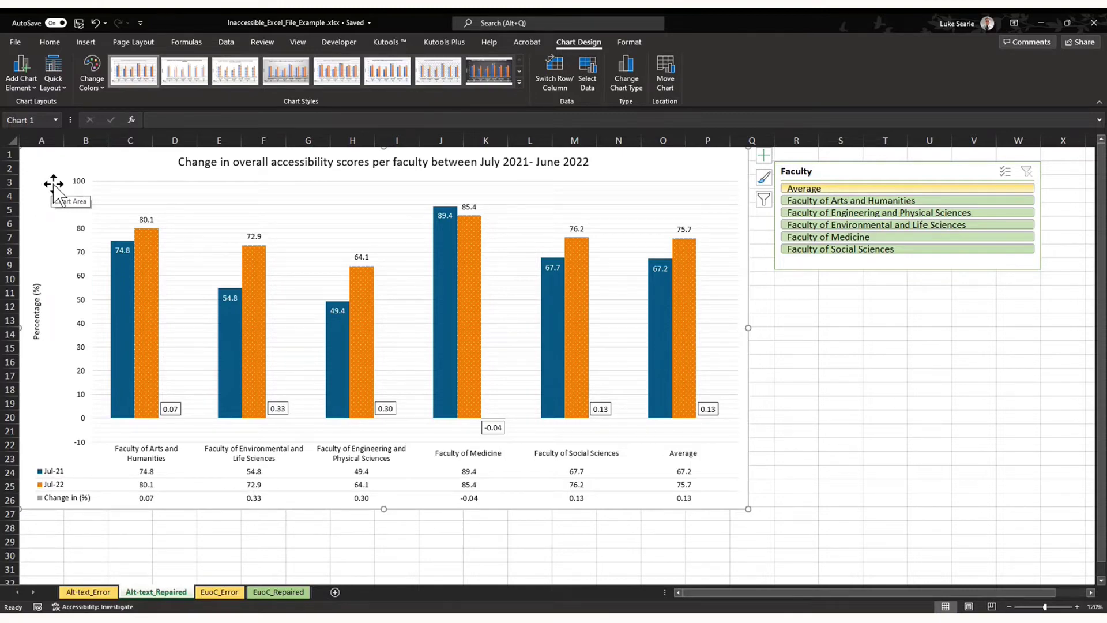
Step: Go to the EuoC_Error sheet and examine the faculty table, selecting its Change in (%) values in D2:D7
left_click(230, 591)
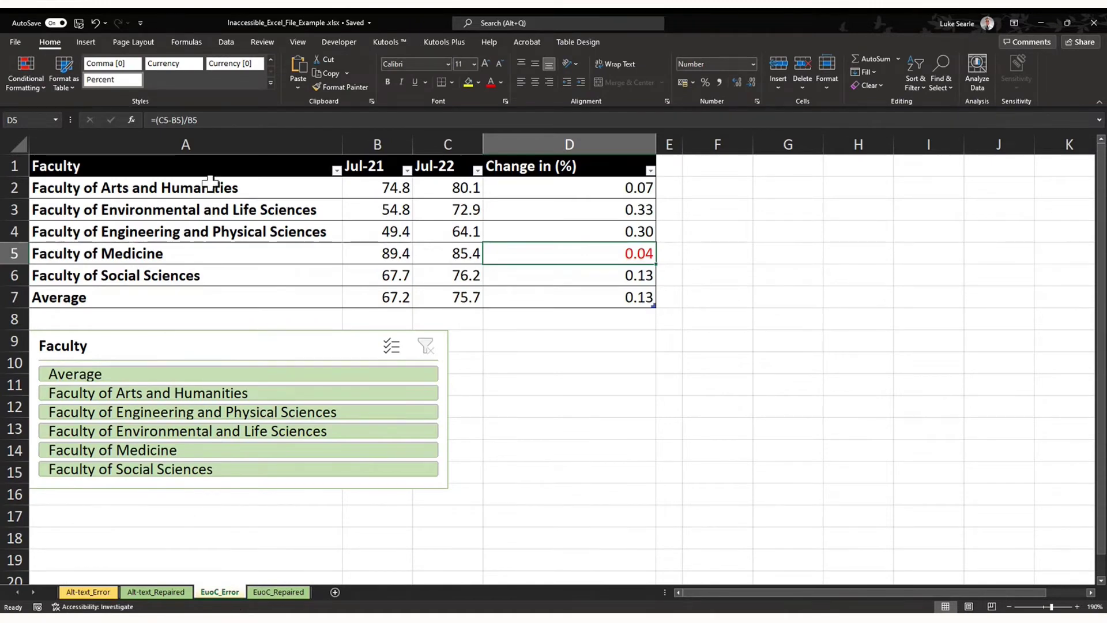
left_click_drag(225, 188, 599, 297)
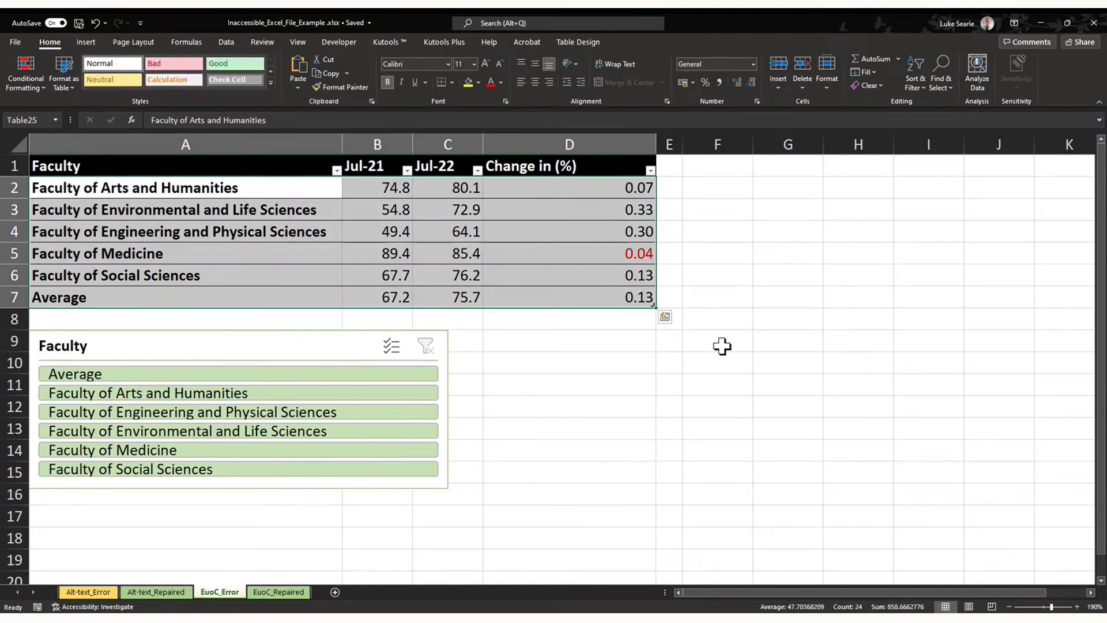
left_click(617, 192)
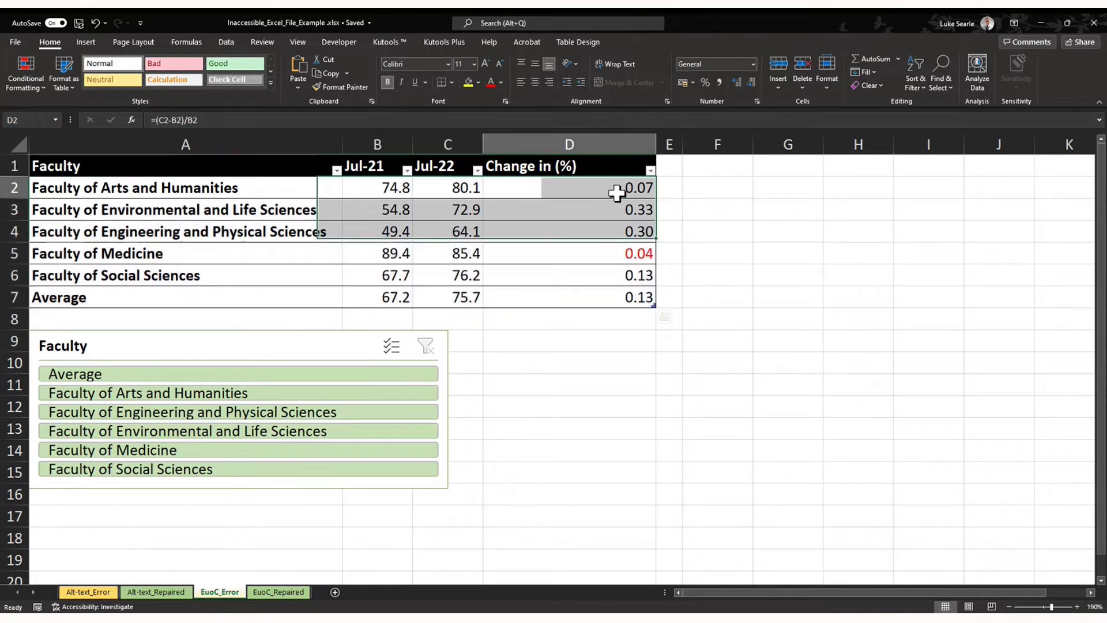
left_click_drag(617, 192, 637, 314)
left_click(789, 304)
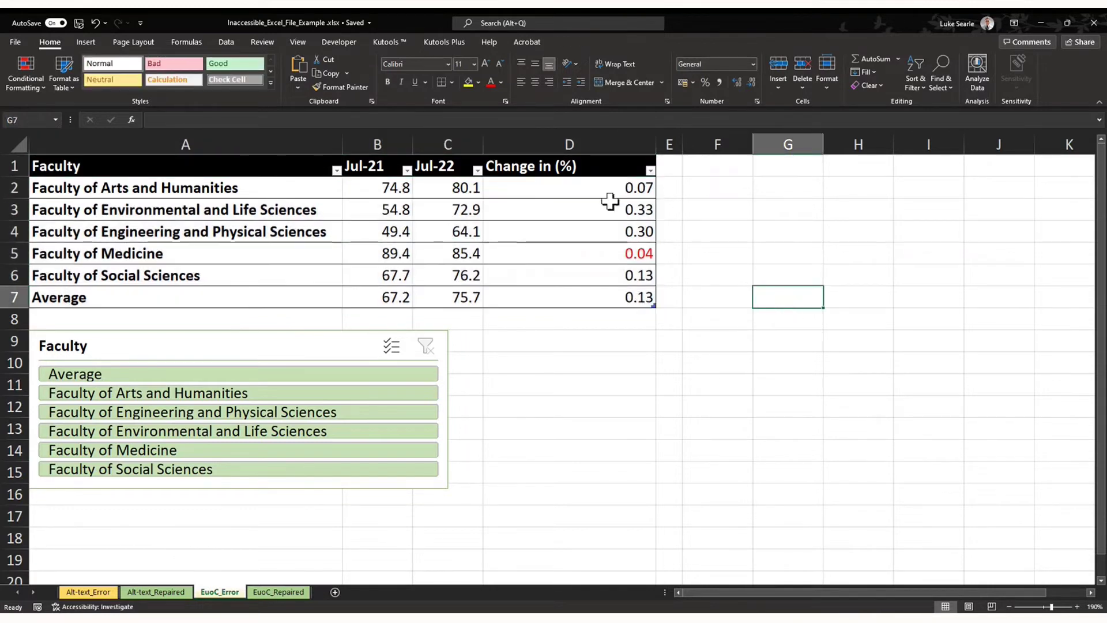
left_click_drag(588, 190, 597, 294)
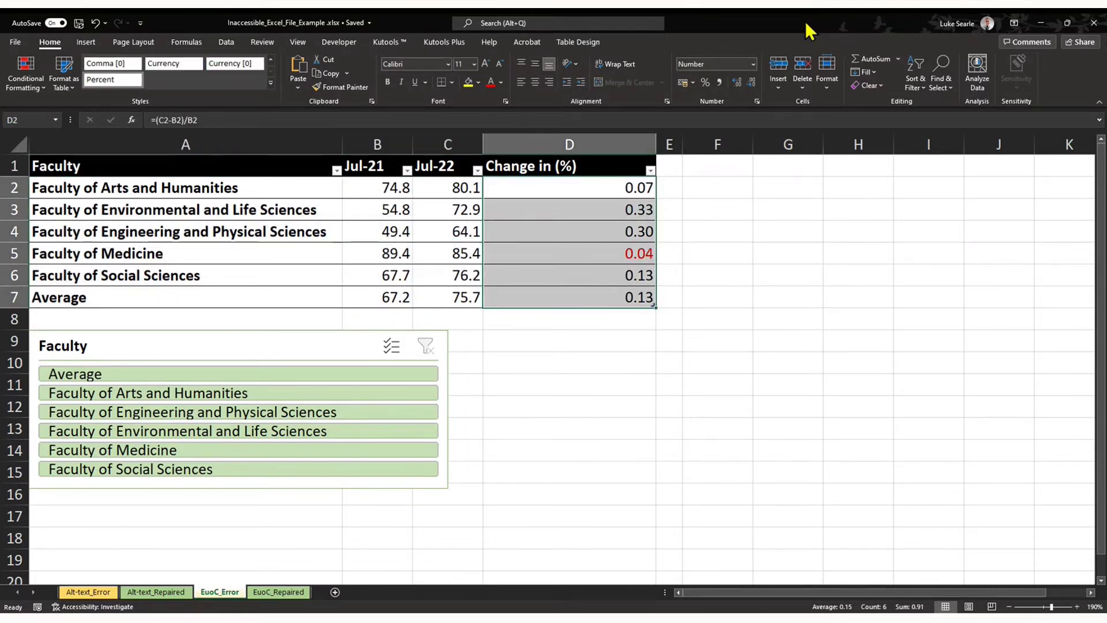
Step: Run the accessibility checker and locate cell D5 under the Exclusive Use of Color errors
left_click(106, 606)
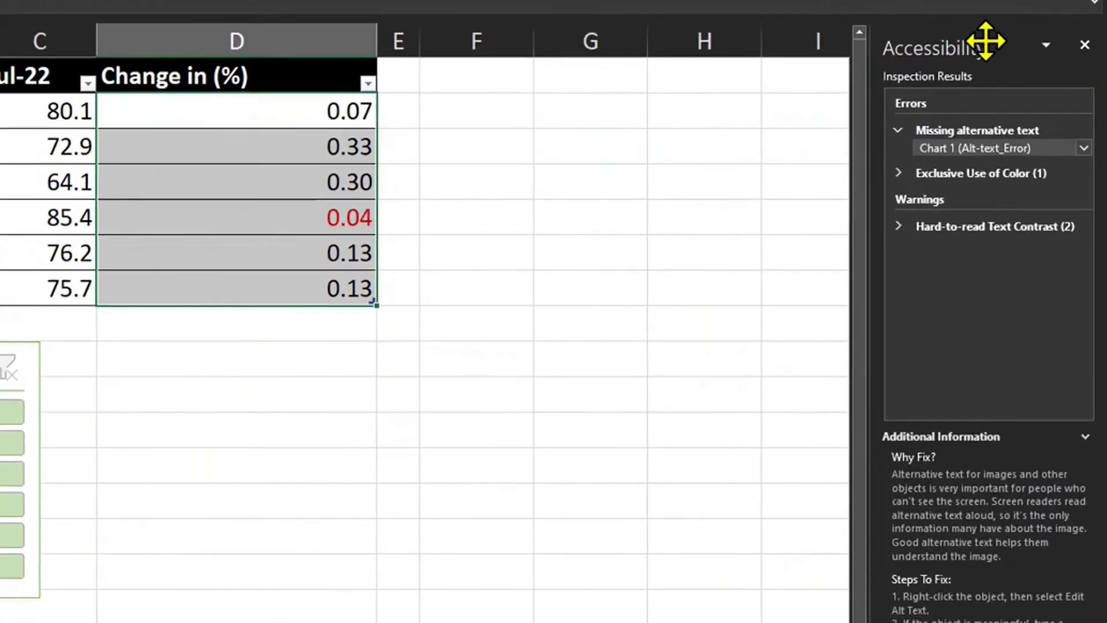
left_click(887, 166)
left_click(936, 184)
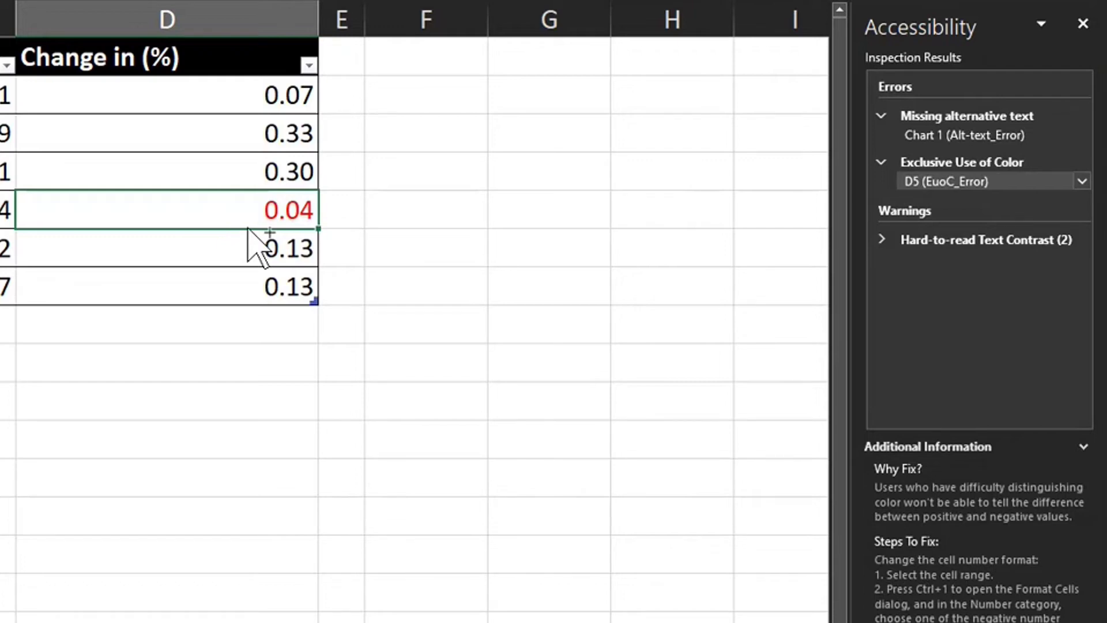
Step: Fix the Exclusive Use of Color error in D5 by formatting negative numbers as red with a minus sign (-1234.10)
key("ctrl+1")
left_click(248, 228)
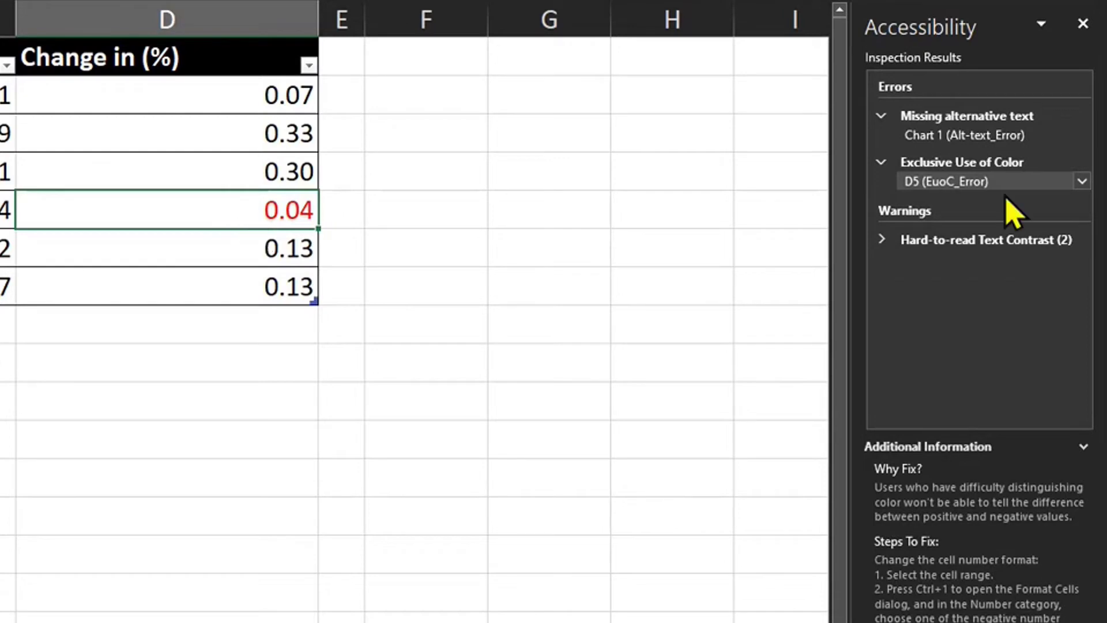
left_click(1081, 181)
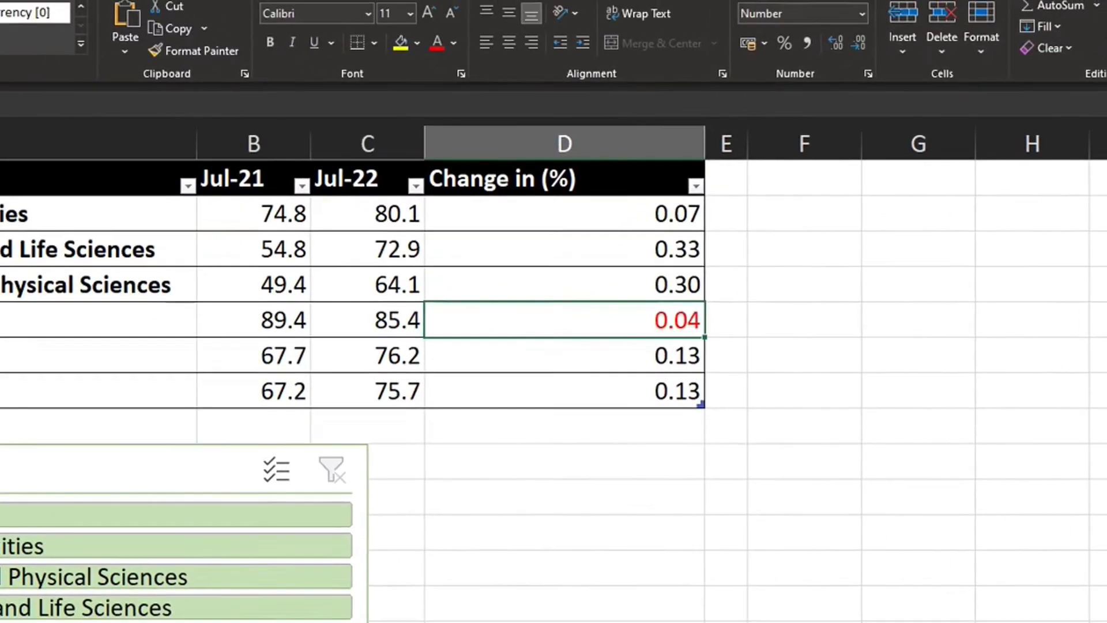
left_click(881, 79)
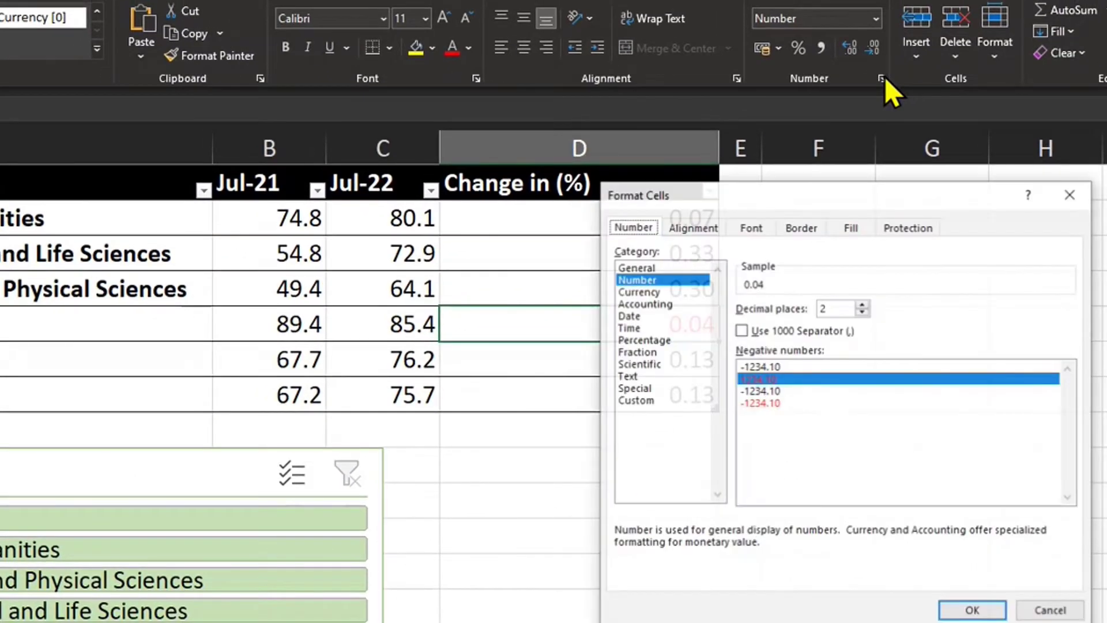
left_click(854, 403)
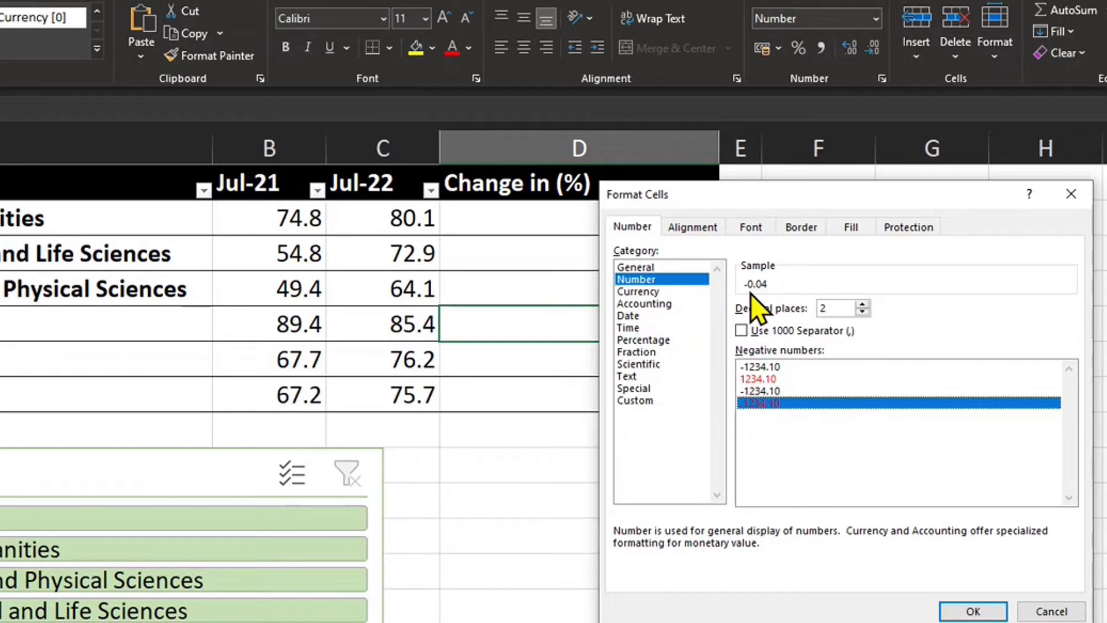
left_click(967, 617)
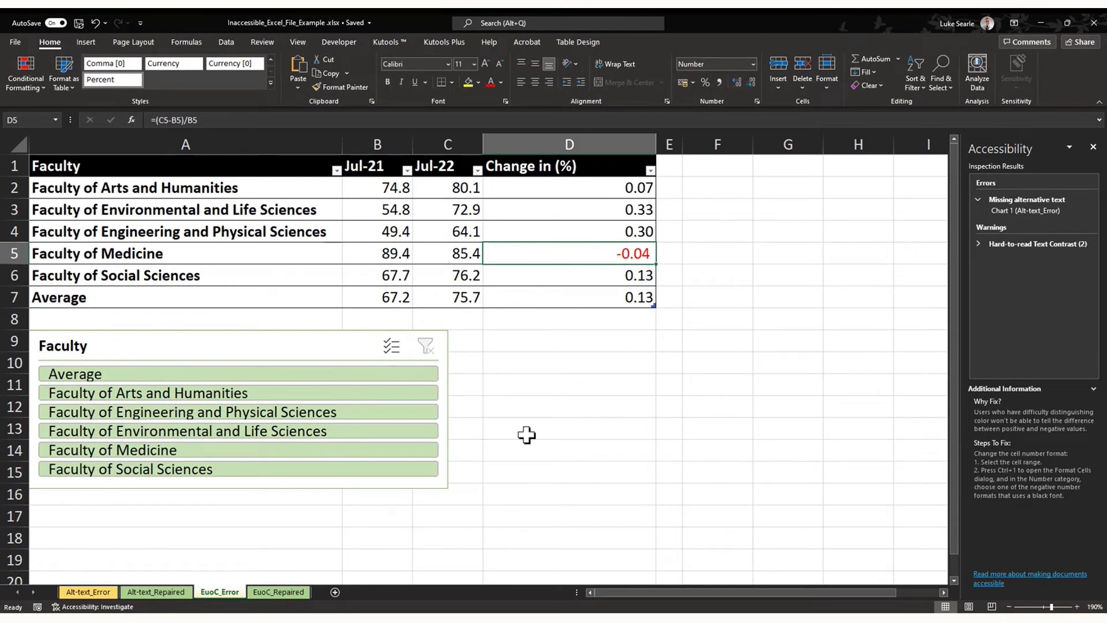
Step: Reopen the number format of D5, compare the red negative options and reapply red -1234.10 with the minus sign
left_click(757, 101)
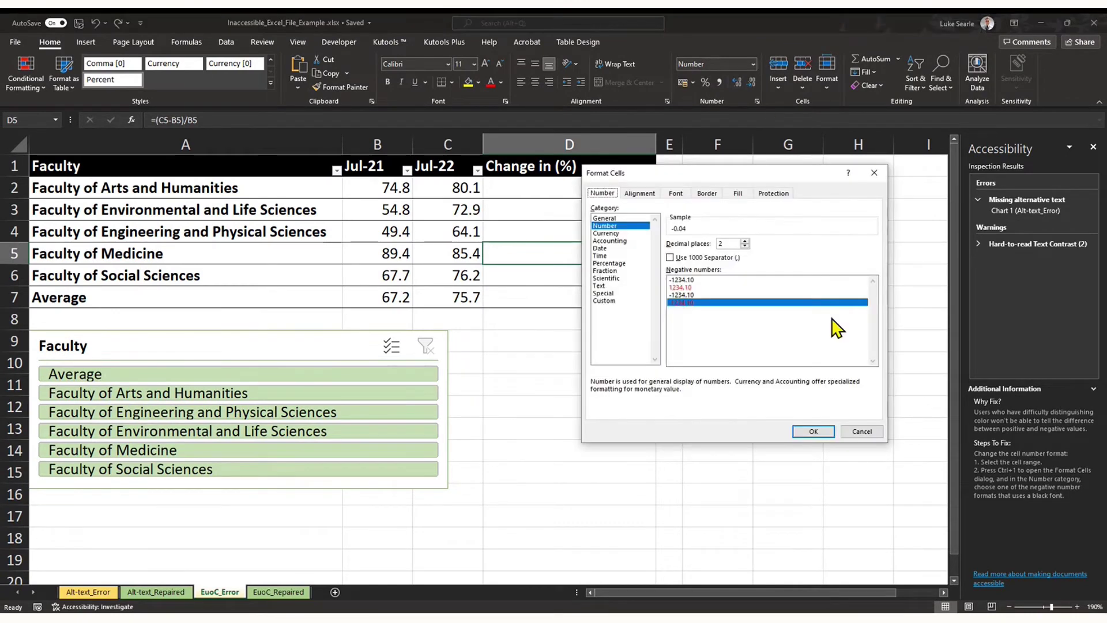
left_click(721, 287)
left_click(692, 301)
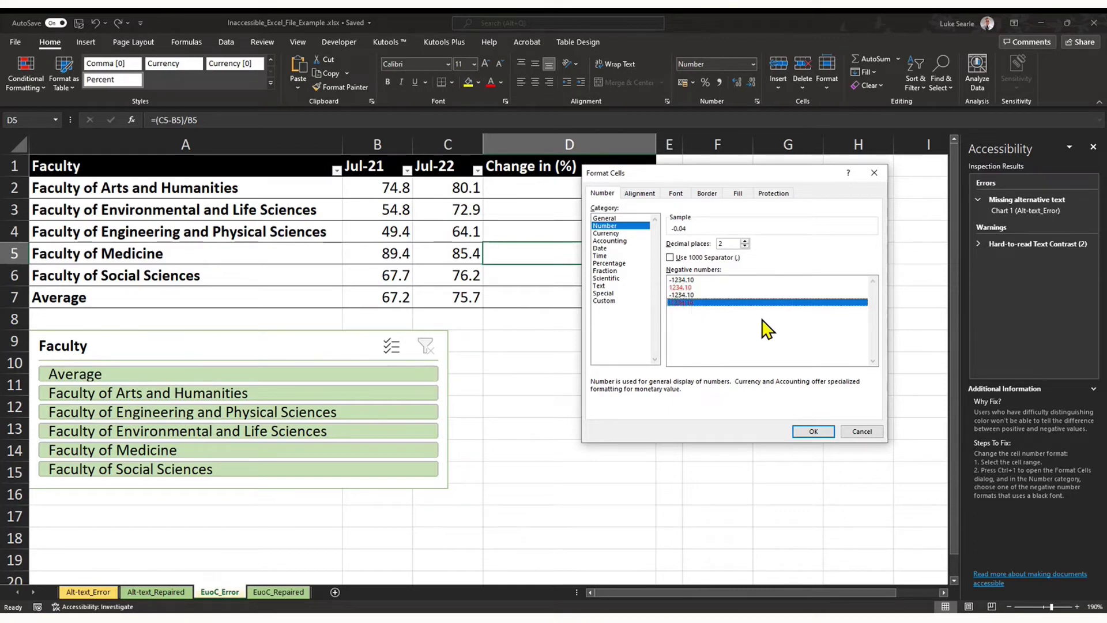
left_click(798, 433)
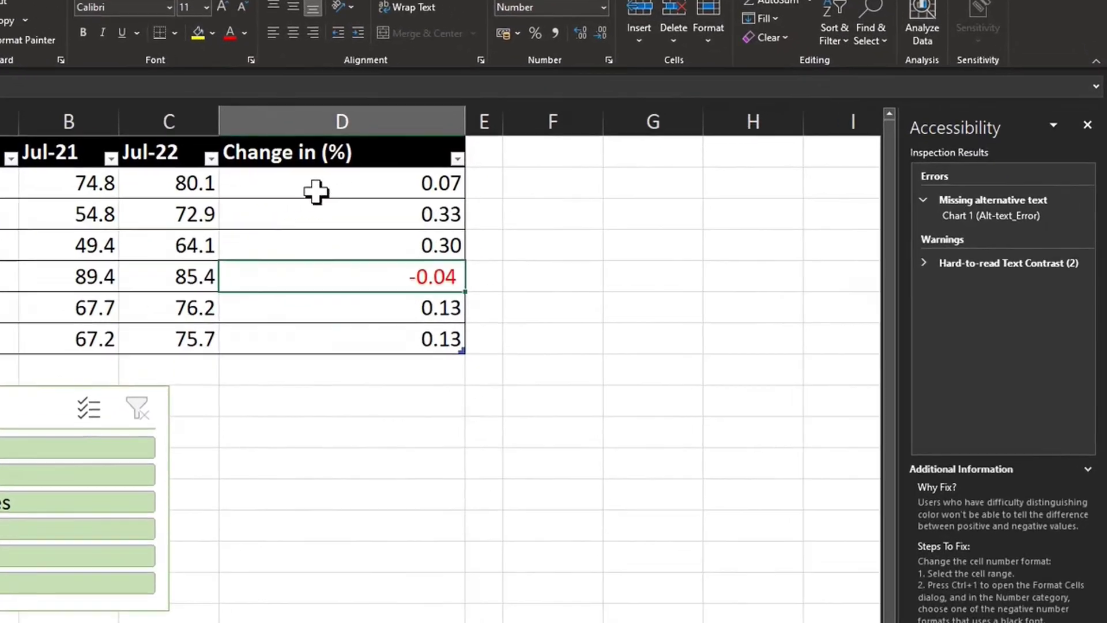
Step: Apply the standard dark red font color to the negative Change in (%) value in D5 and recheck the cell
left_click(245, 33)
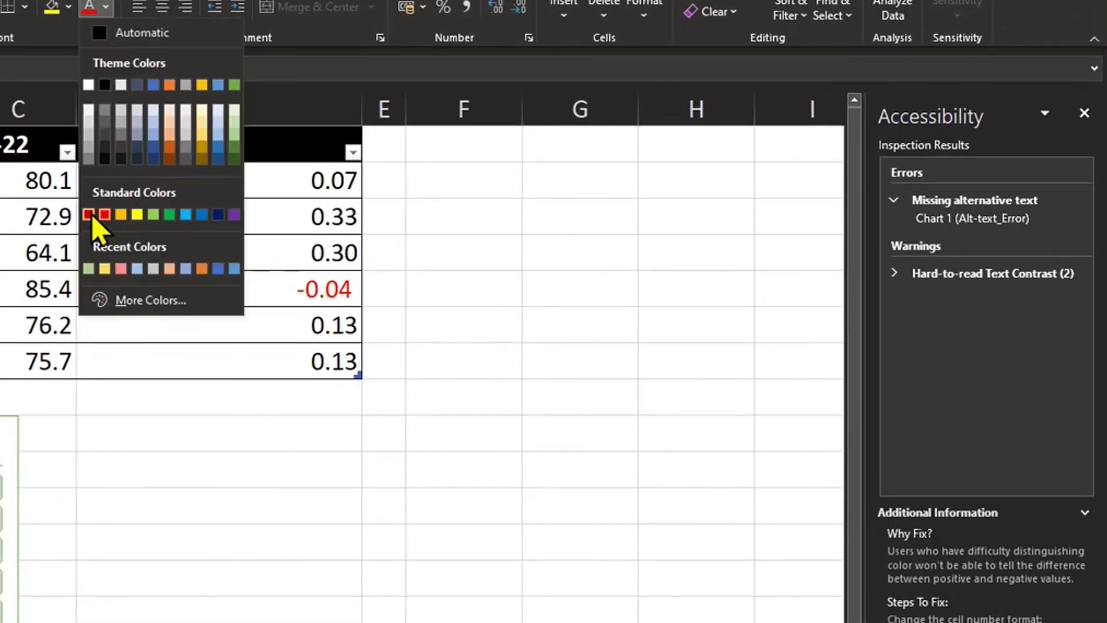
left_click(89, 216)
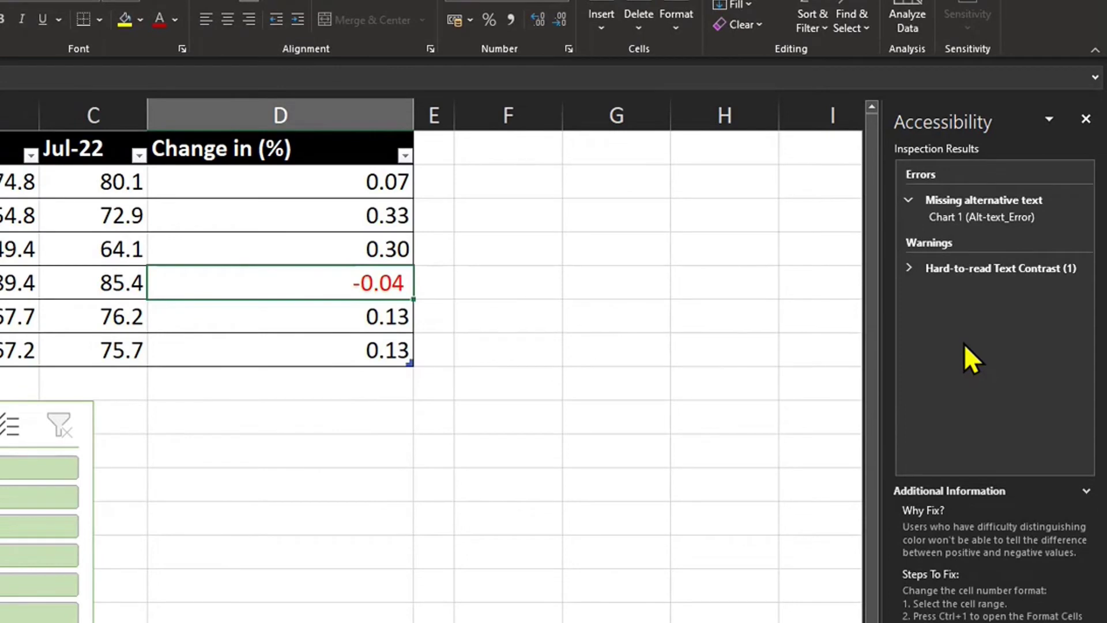
left_click(365, 317)
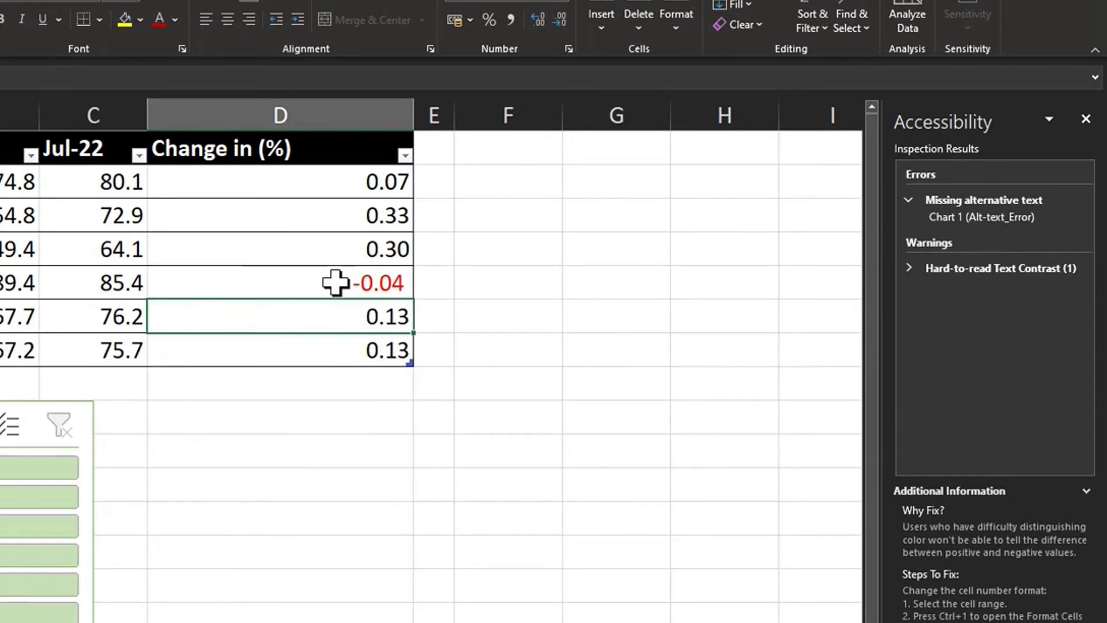
left_click(336, 282)
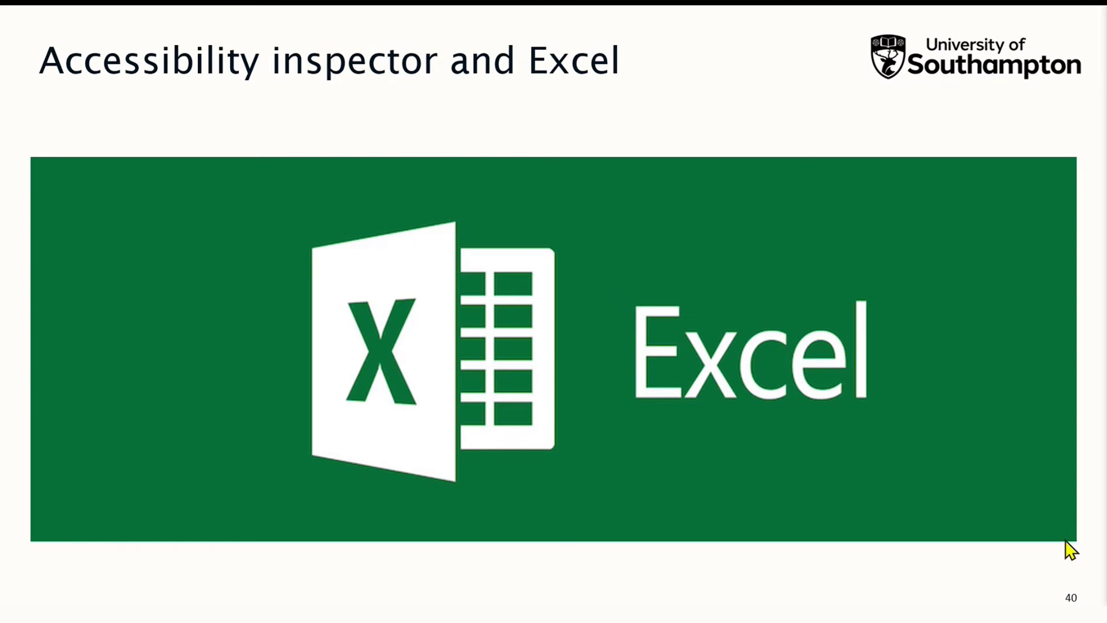
left_click(1069, 566)
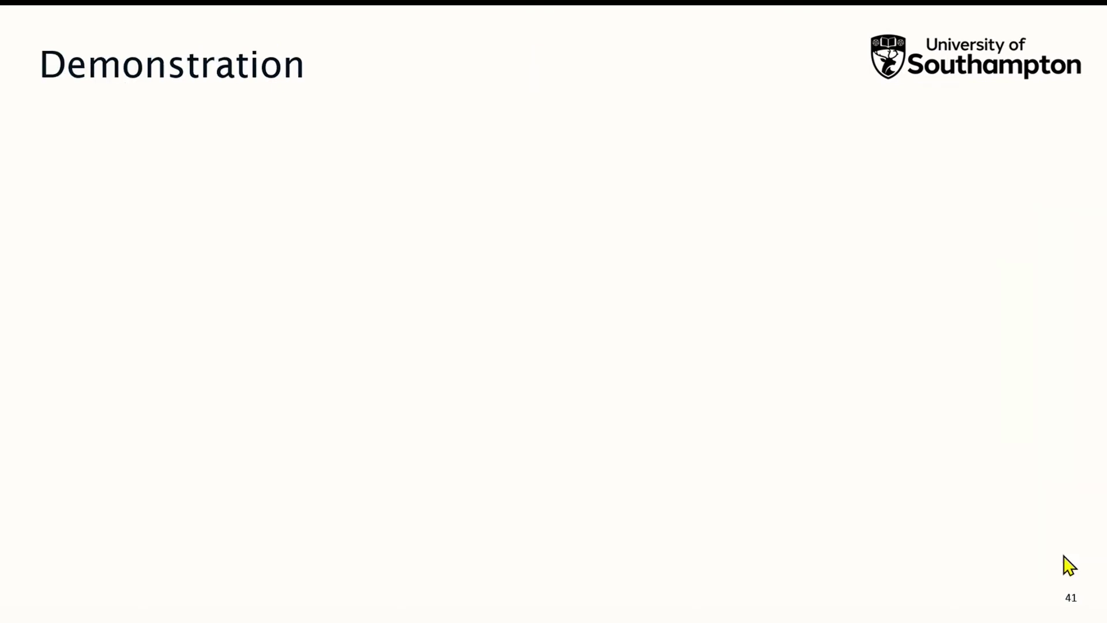
left_click(1068, 565)
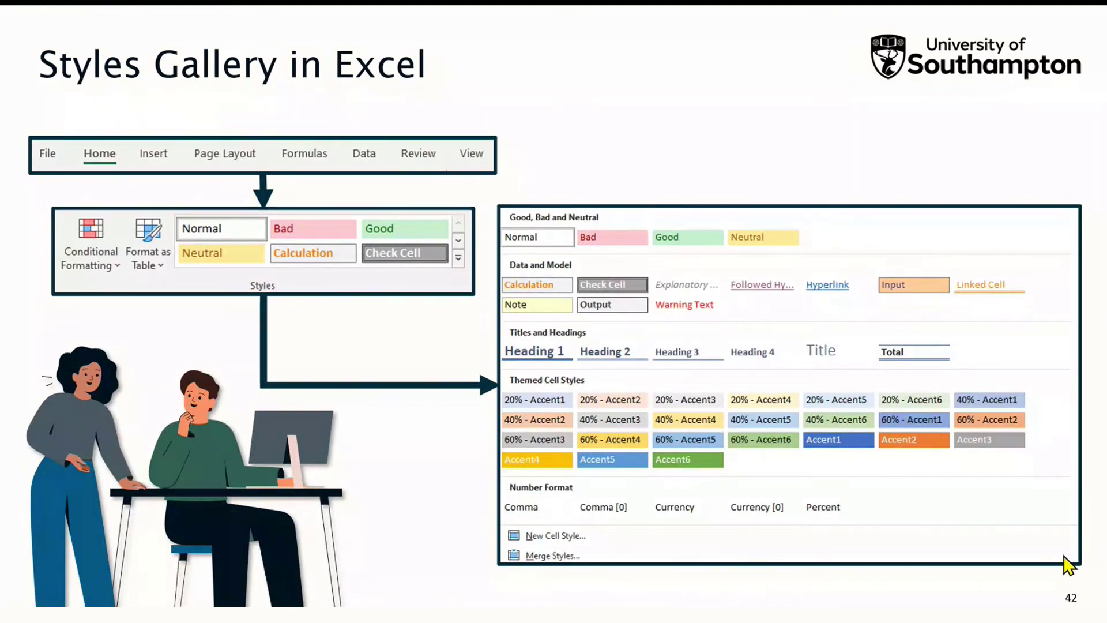